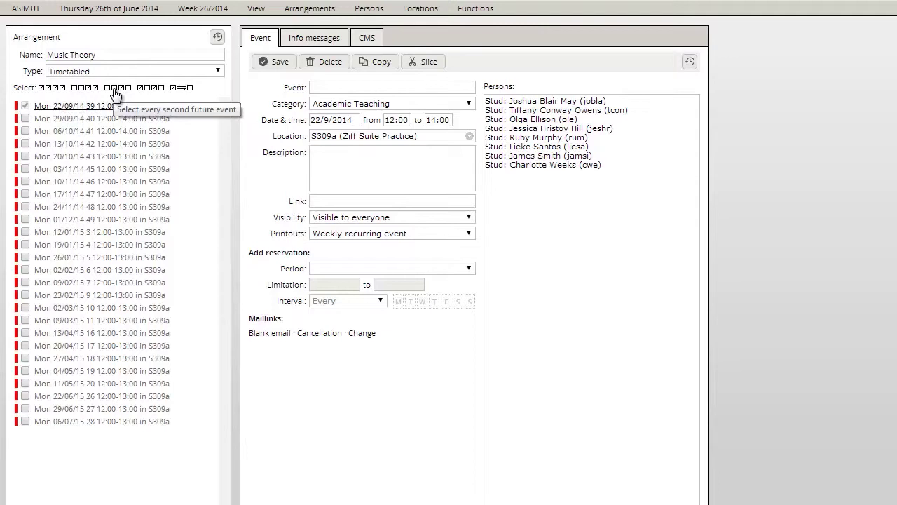
# Tick the 13/10, 03/11, 12/01, 09/02, 11/05 and 20/10 events, then load only the 06/10/14 event.
pyautogui.click(25, 144)
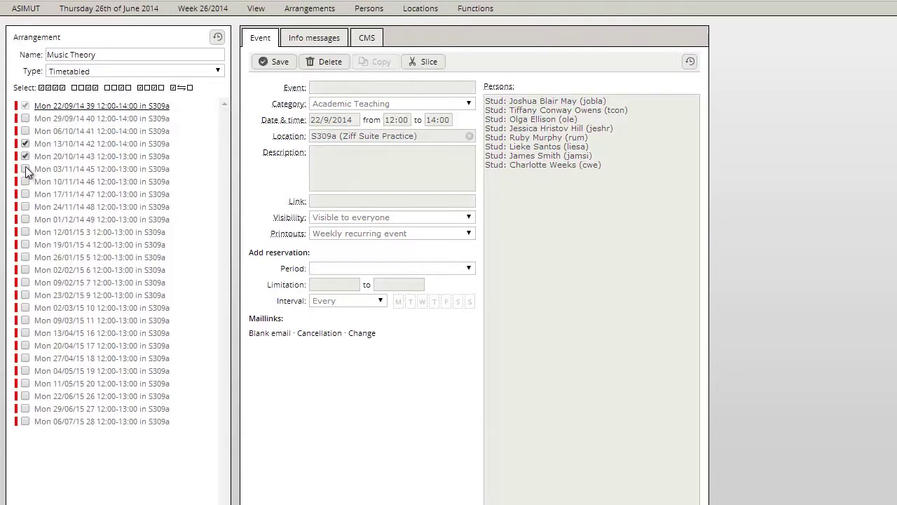
pyautogui.click(26, 170)
pyautogui.click(25, 232)
pyautogui.click(25, 282)
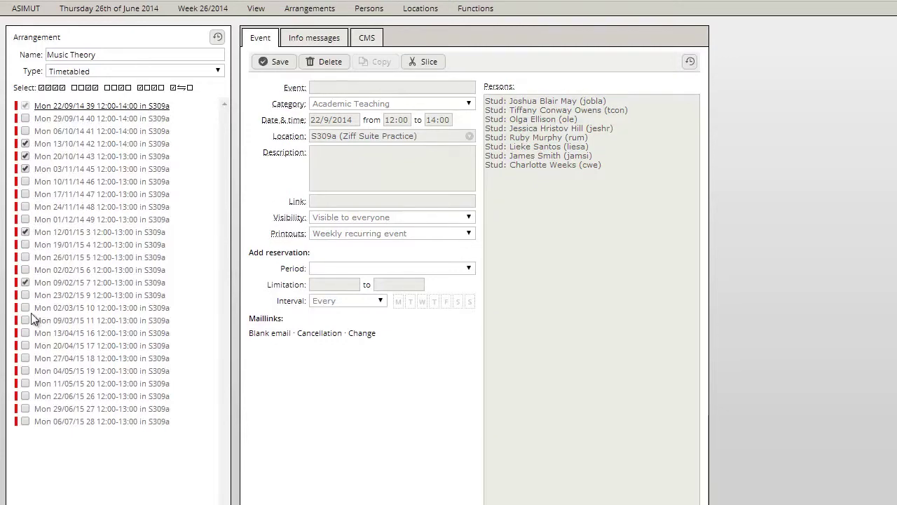
pyautogui.click(26, 383)
pyautogui.click(25, 155)
pyautogui.click(81, 131)
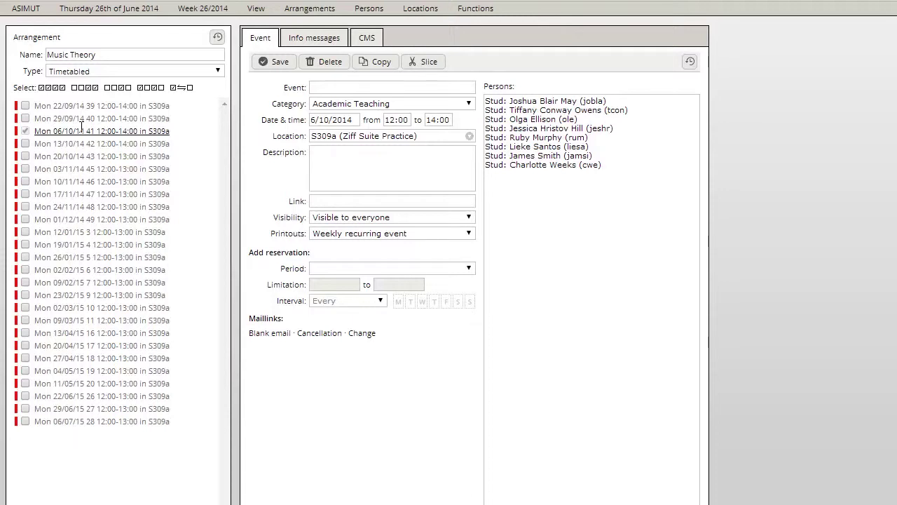
# Tick every second future event and highlight the current S309a location text.
pyautogui.click(151, 89)
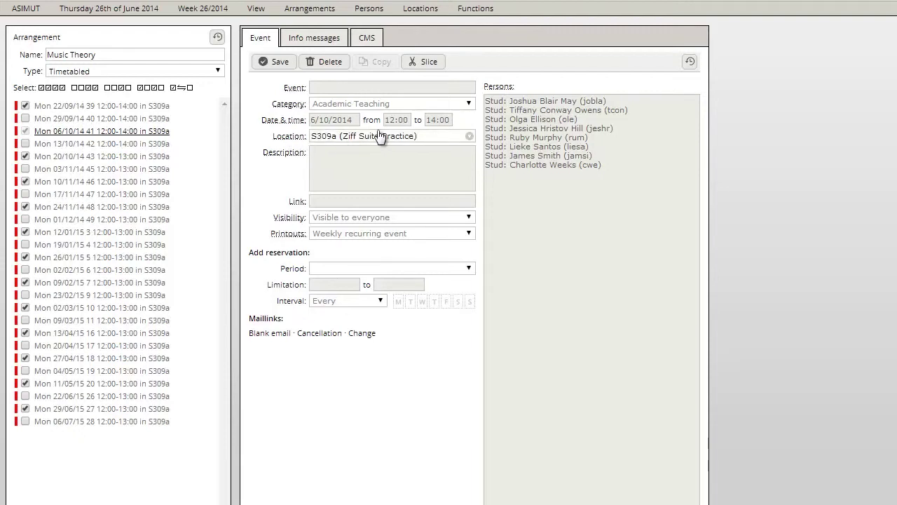
pyautogui.moveTo(419, 137); pyautogui.dragTo(312, 138)
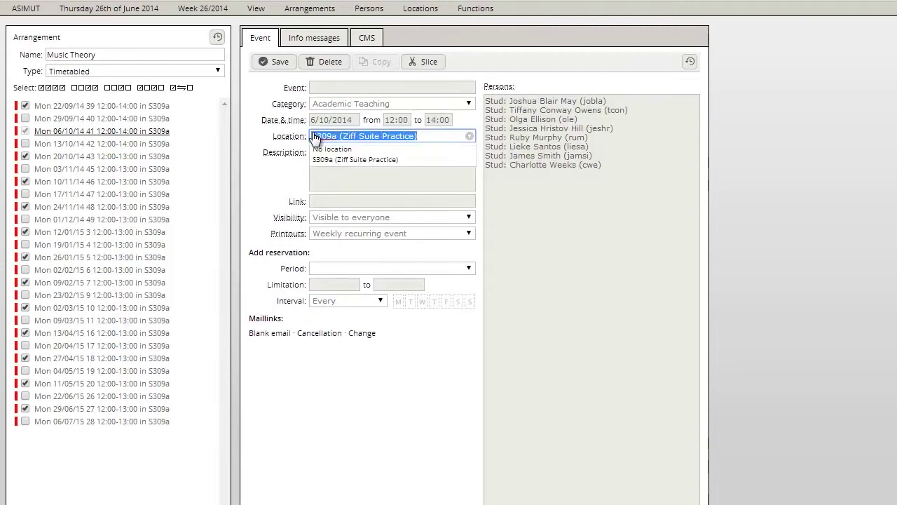
# Change the selected events' location from S309a to OP16 (Practice room) and save.
pyautogui.press('BackSpace')
pyautogui.scroll(-15, 421, 186)
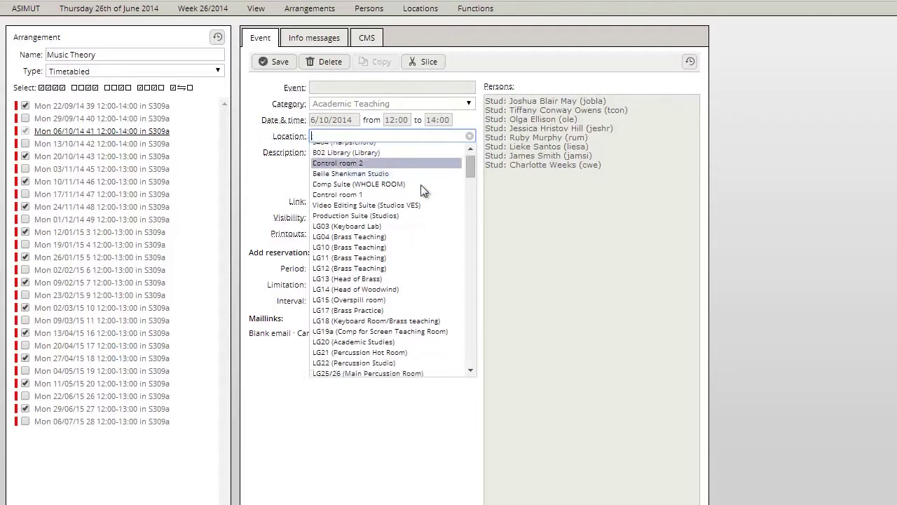
pyautogui.scroll(-20, 422, 193)
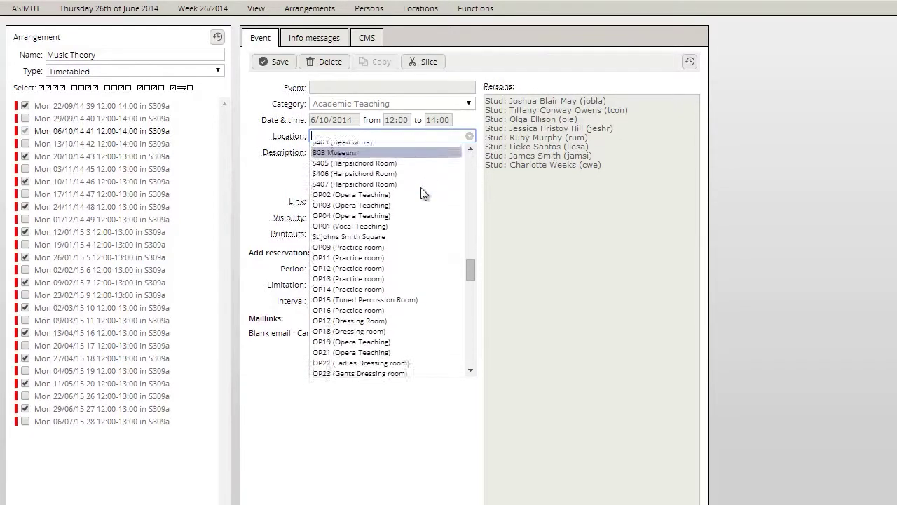
pyautogui.scroll(-10, 423, 193)
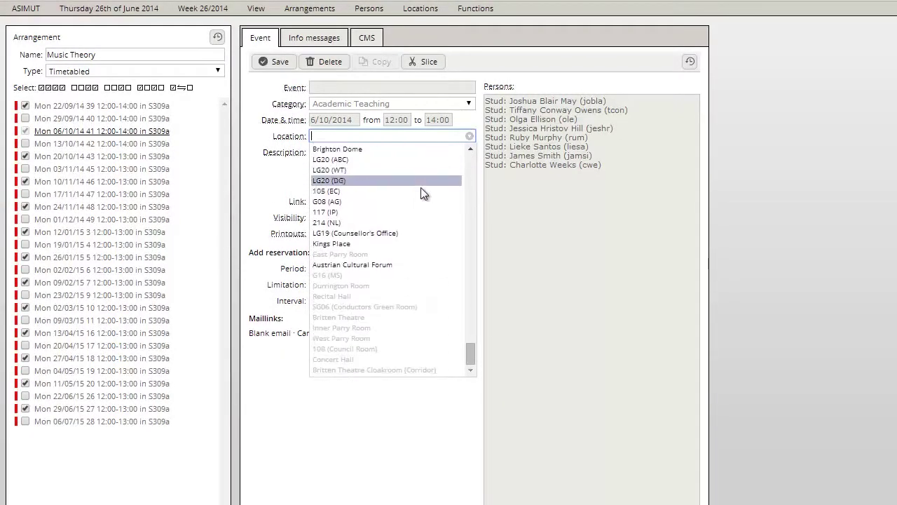
pyautogui.scroll(10, 422, 189)
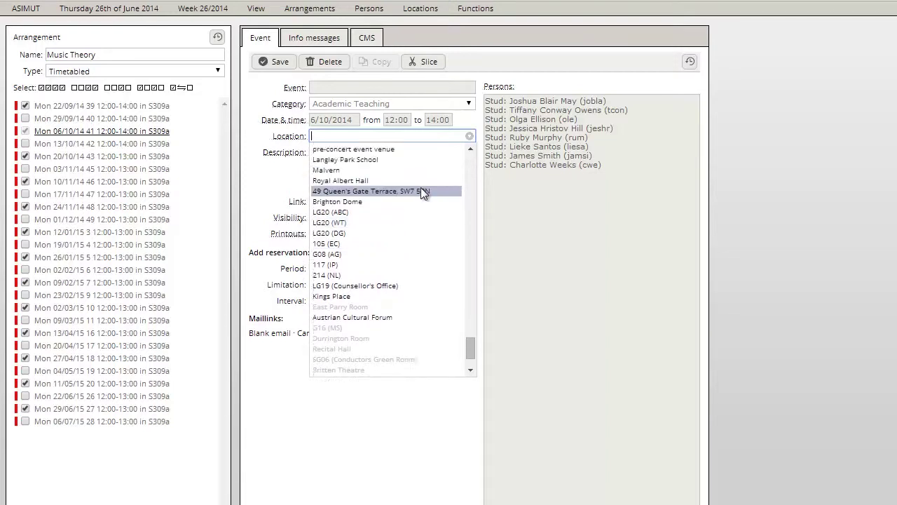
pyautogui.scroll(10, 422, 193)
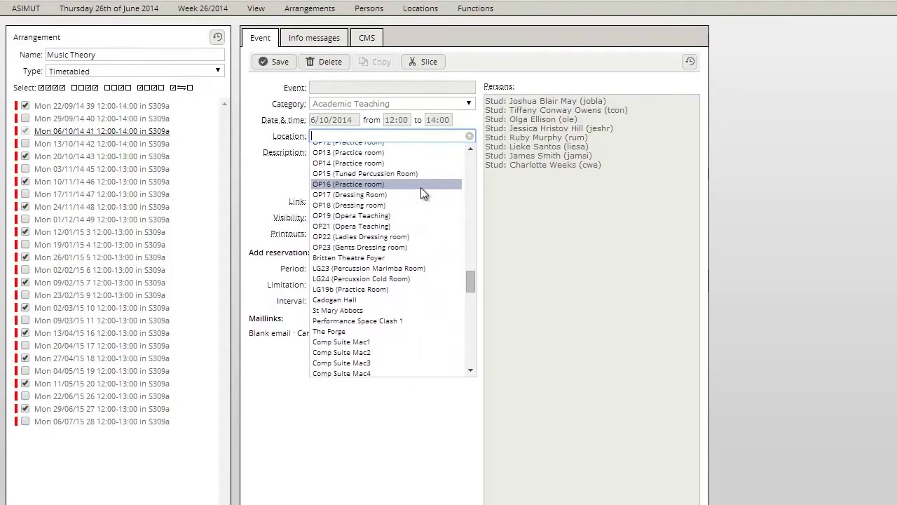
pyautogui.click(374, 187)
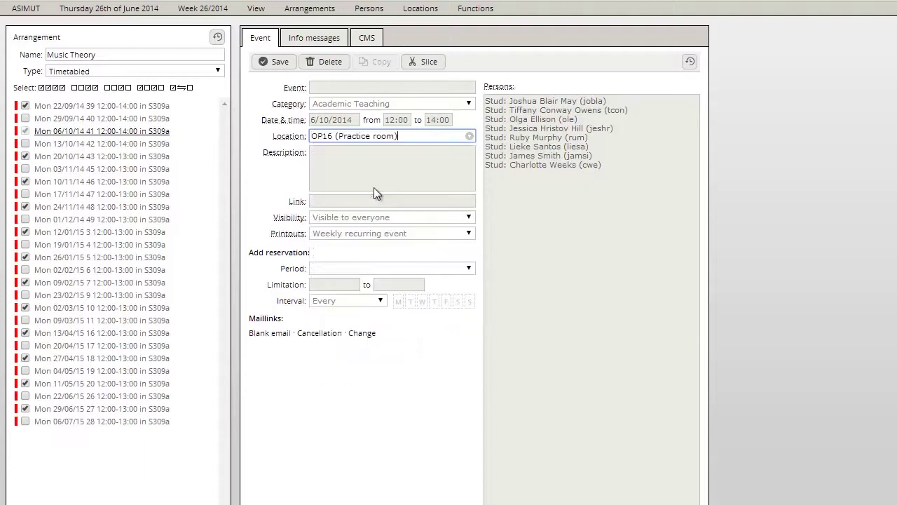
pyautogui.click(273, 62)
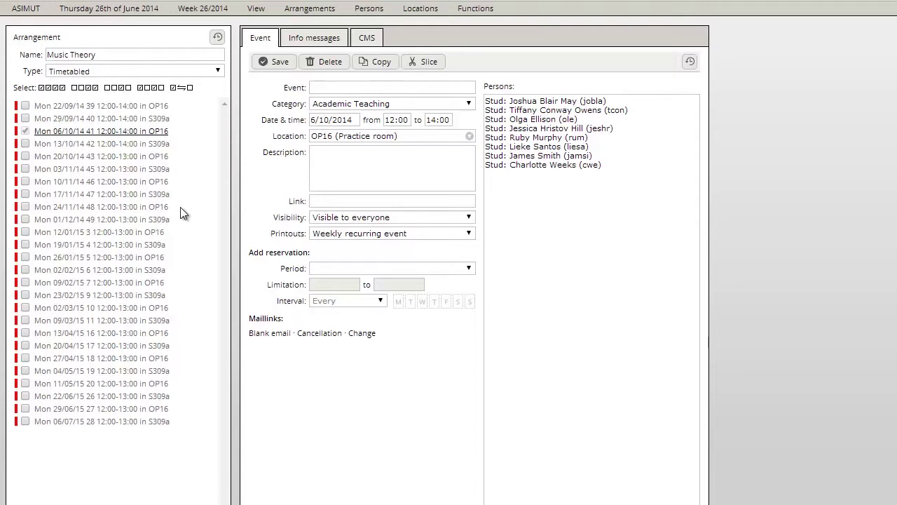
# Select all events and add the suggested professor to the Persons list.
pyautogui.click(50, 89)
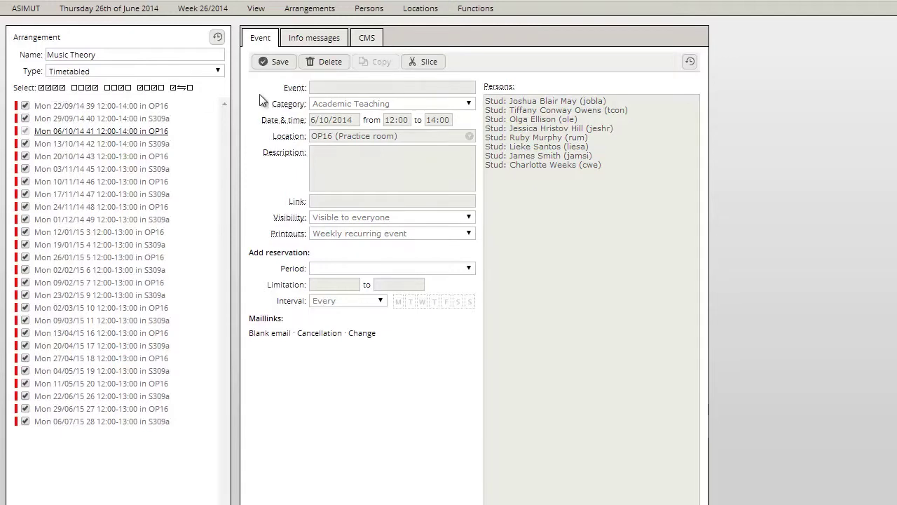
pyautogui.click(616, 169)
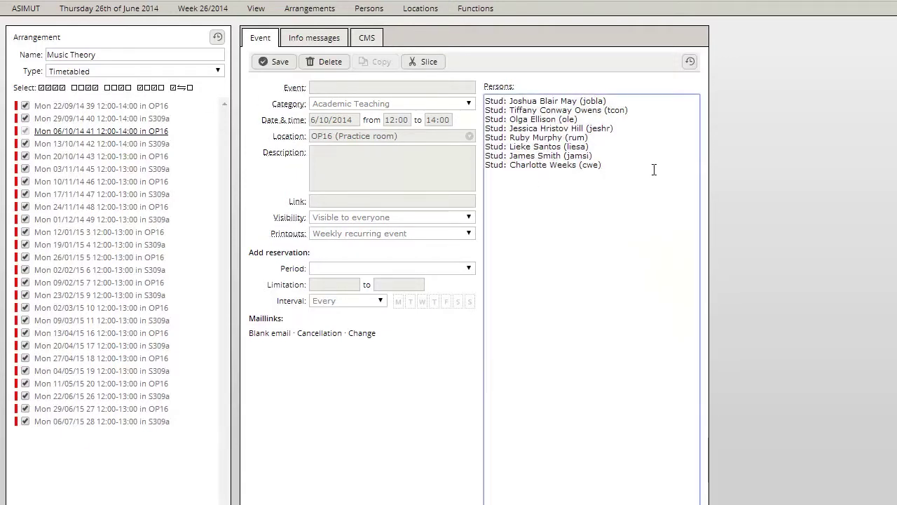
pyautogui.write('Julia Ma')
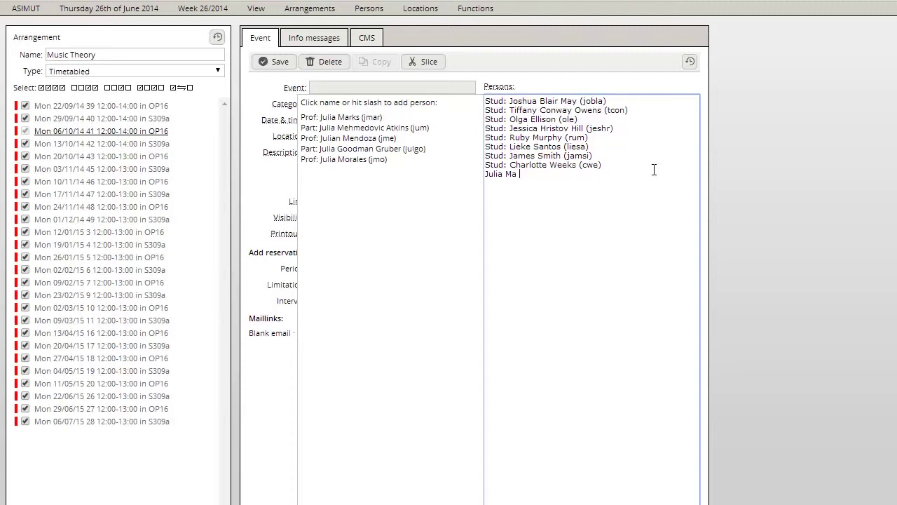
pyautogui.press('/')
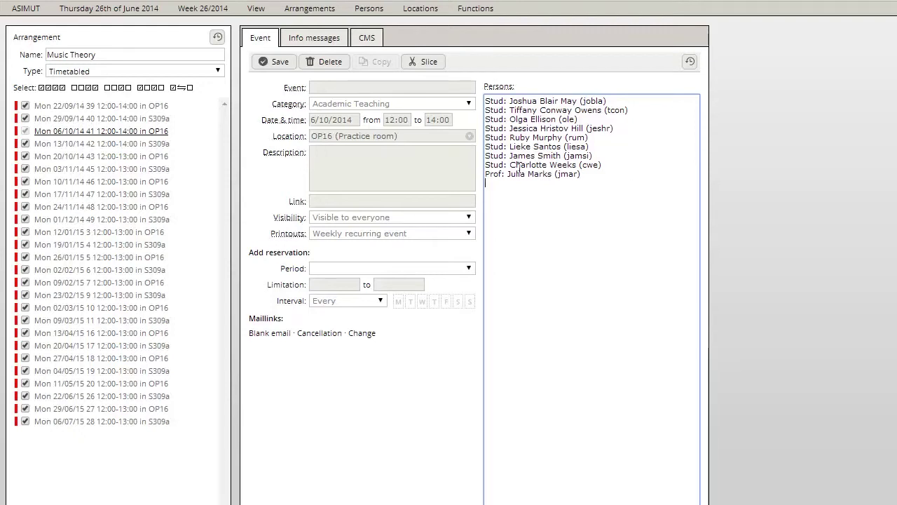
# Relabel one student's role prefix as 'Prof' and begin a new asterisk group line.
pyautogui.moveTo(505, 165); pyautogui.dragTo(485, 167)
pyautogui.write('Prof')
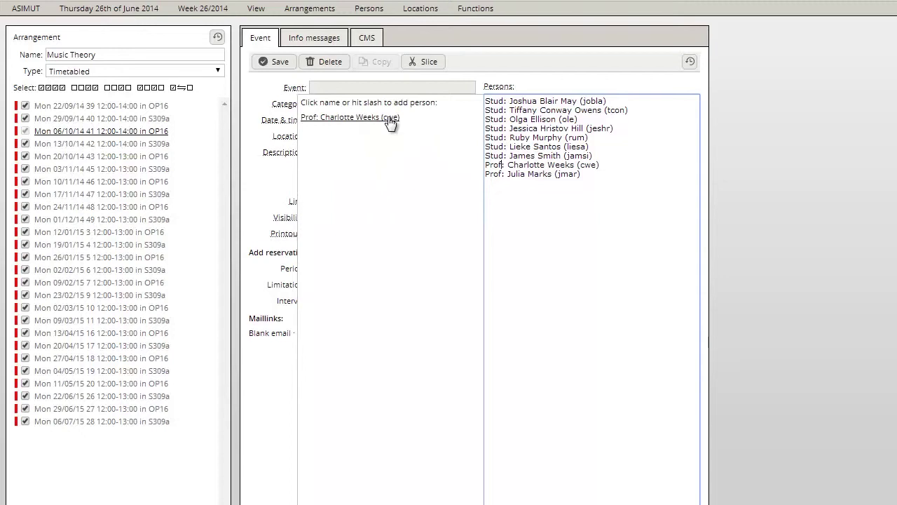
pyautogui.click(390, 120)
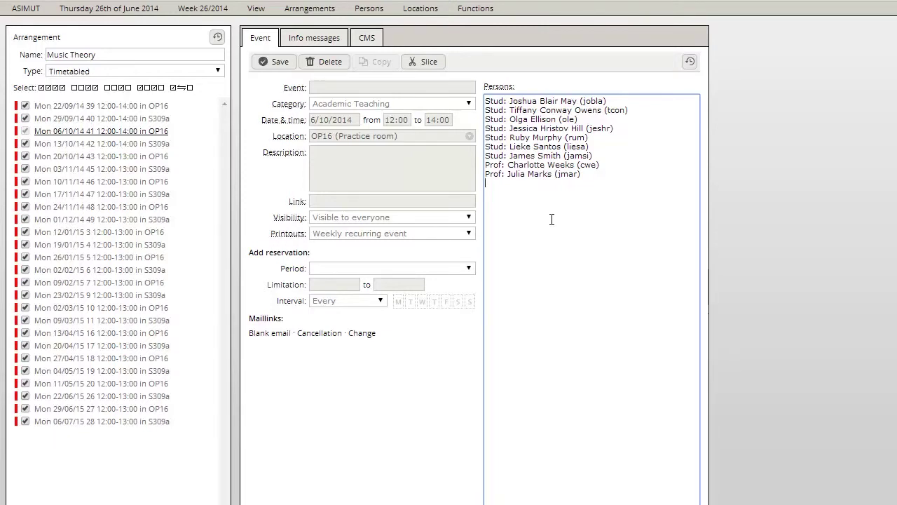
pyautogui.write('*')
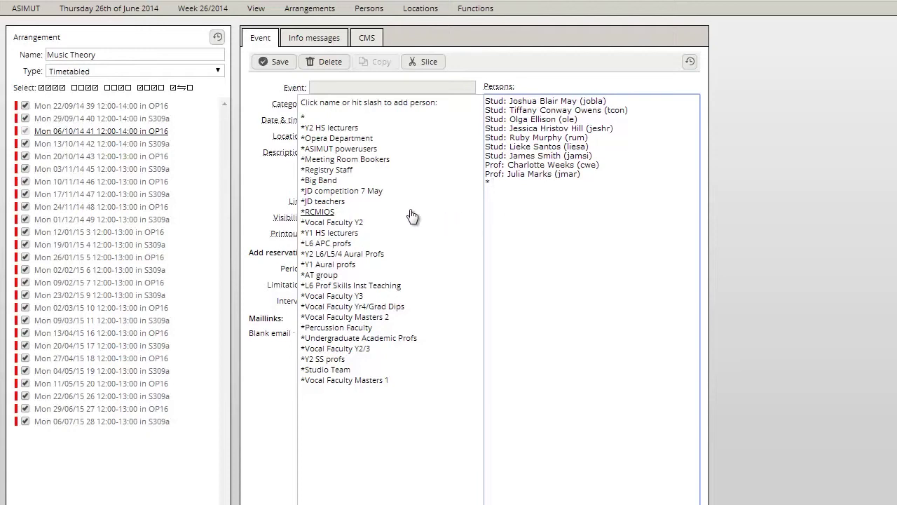
# Remove the trial JD teachers group and the relabelled professor line, then save all events.
pyautogui.click(330, 202)
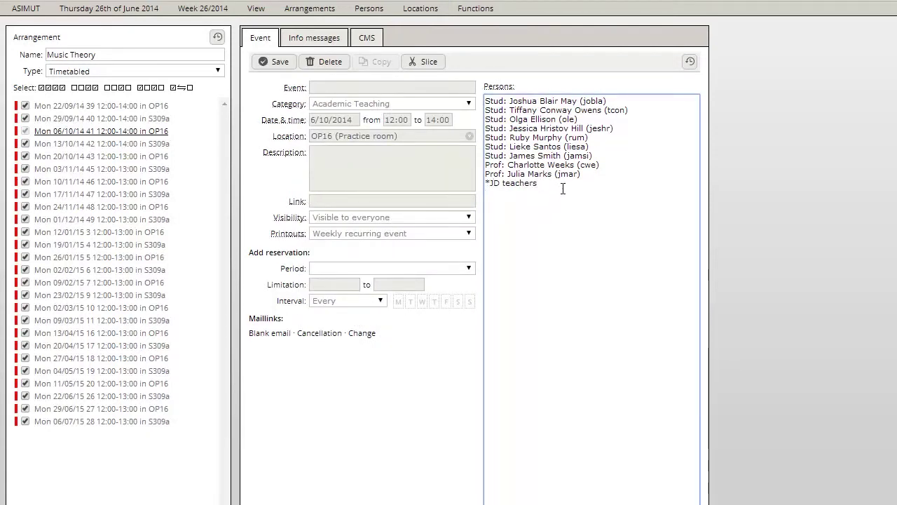
pyautogui.moveTo(564, 185); pyautogui.dragTo(486, 188)
pyautogui.press('BackSpace')
pyautogui.moveTo(601, 165); pyautogui.dragTo(484, 166)
pyautogui.press('BackSpace')
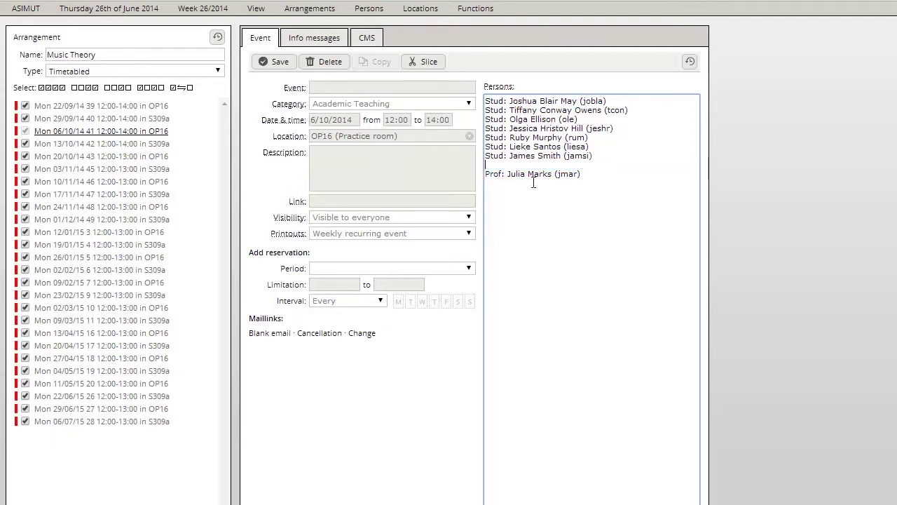
pyautogui.press('BackSpace')
pyautogui.click(567, 255)
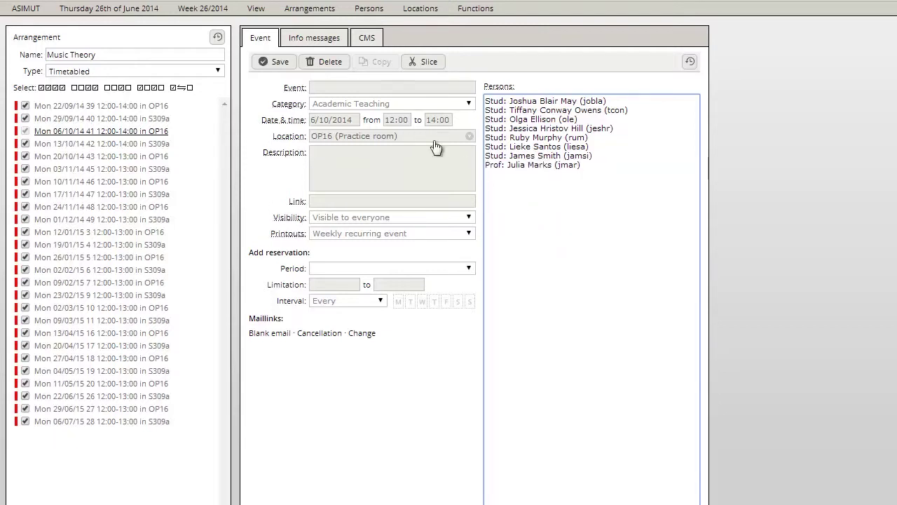
pyautogui.click(280, 63)
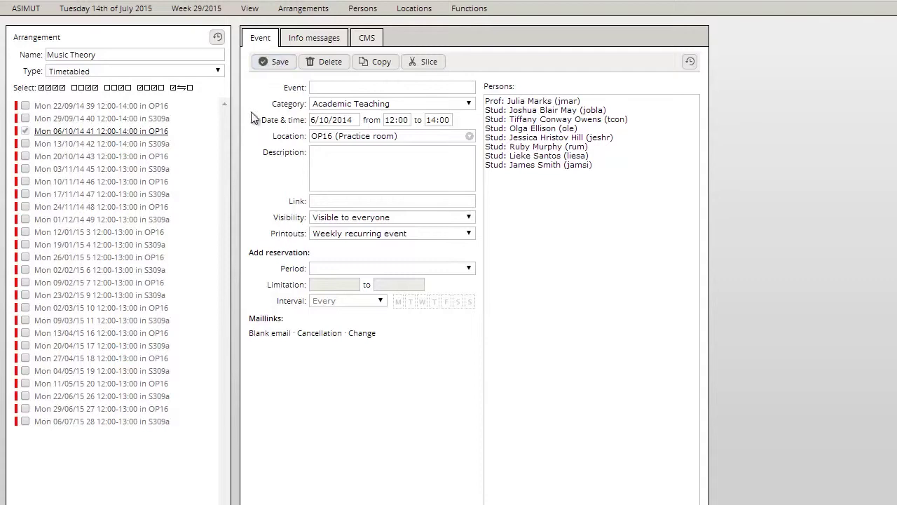
# On the 06/07/15 event, add a single-date reservation for 14 July 2015.
pyautogui.click(157, 421)
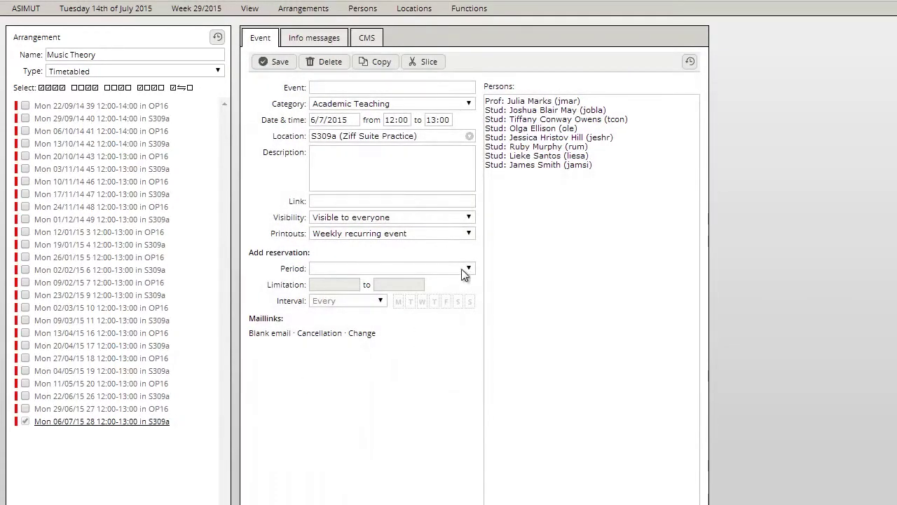
pyautogui.click(460, 273)
pyautogui.click(445, 303)
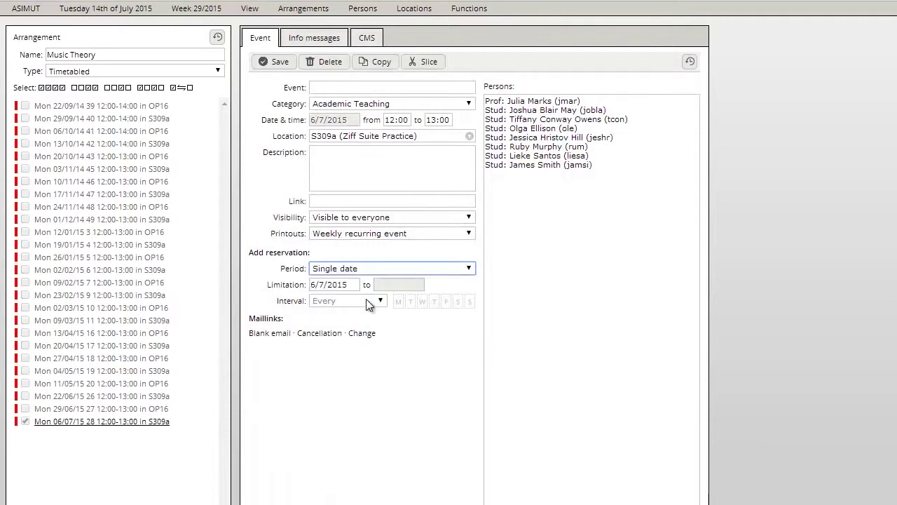
pyautogui.click(343, 285)
pyautogui.click(354, 369)
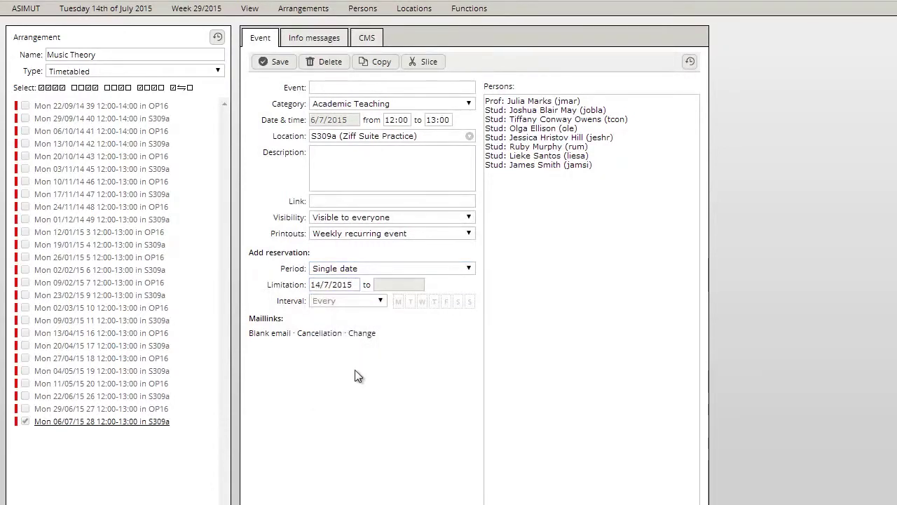
# Add one more student from the Persons suggestions and save the event.
pyautogui.click(601, 166)
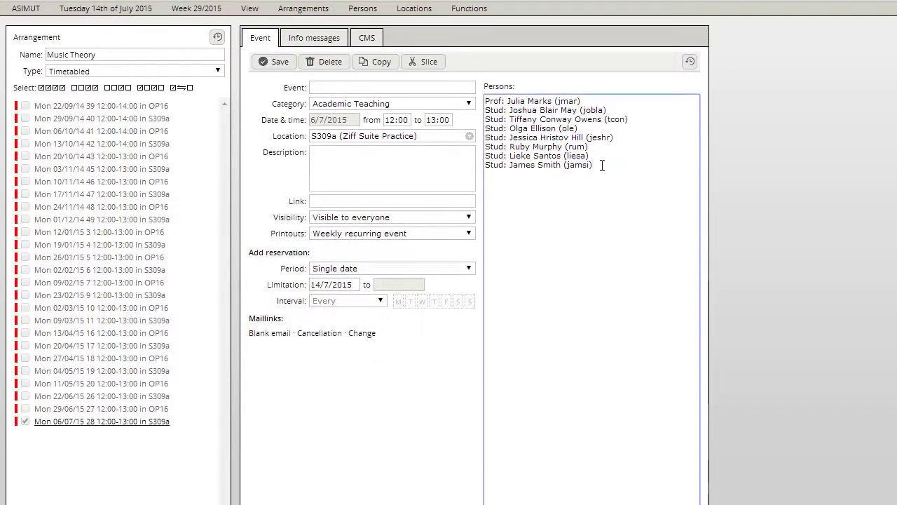
pyautogui.press('Return')
pyautogui.write('Josh')
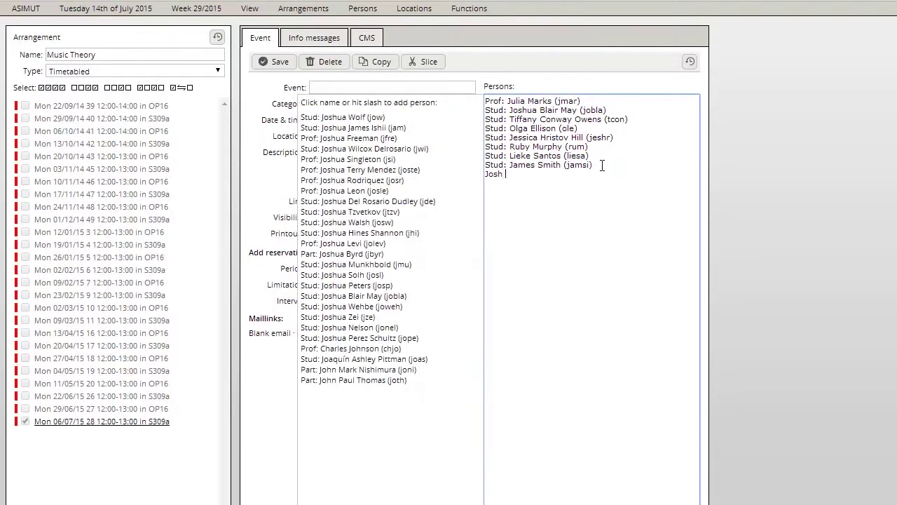
pyautogui.press('Return')
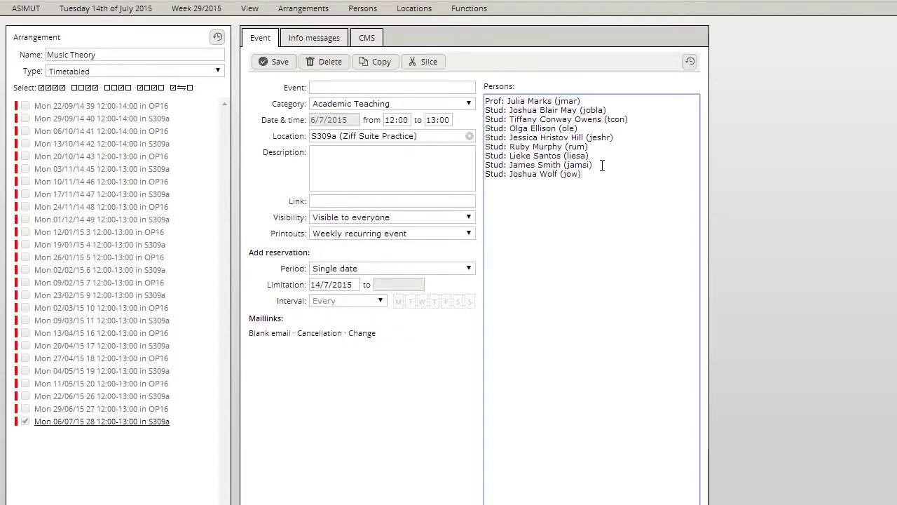
pyautogui.click(265, 64)
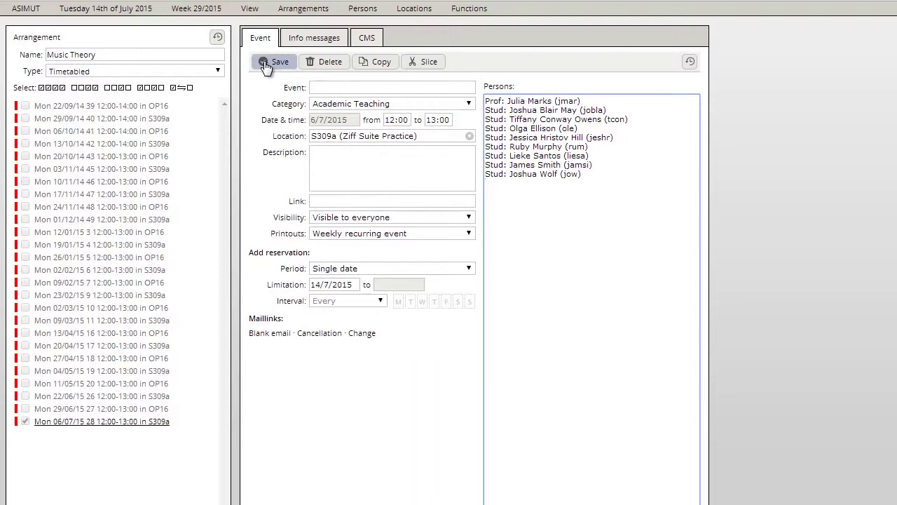